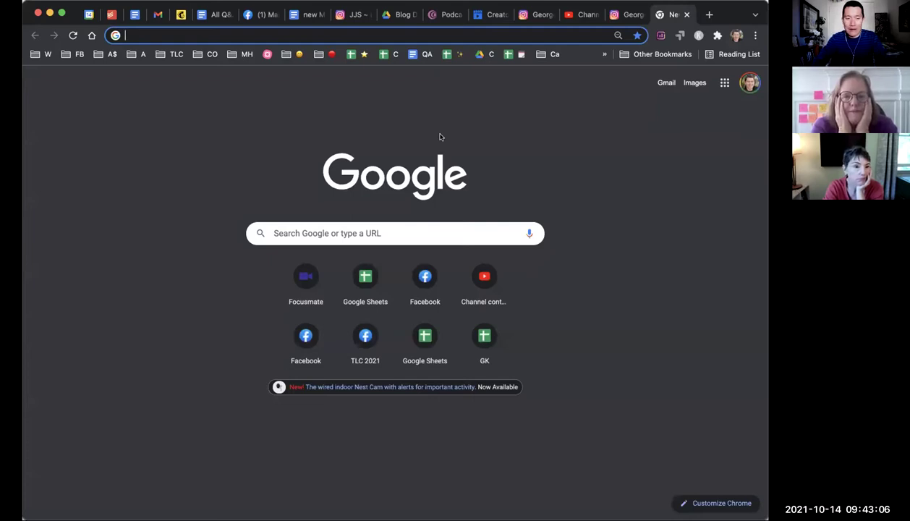
# - Go to the instagram.com profile from the address bar and scroll down through its posts grid
pyautogui.write('instagram.com/geokao')
pyautogui.press('Return')
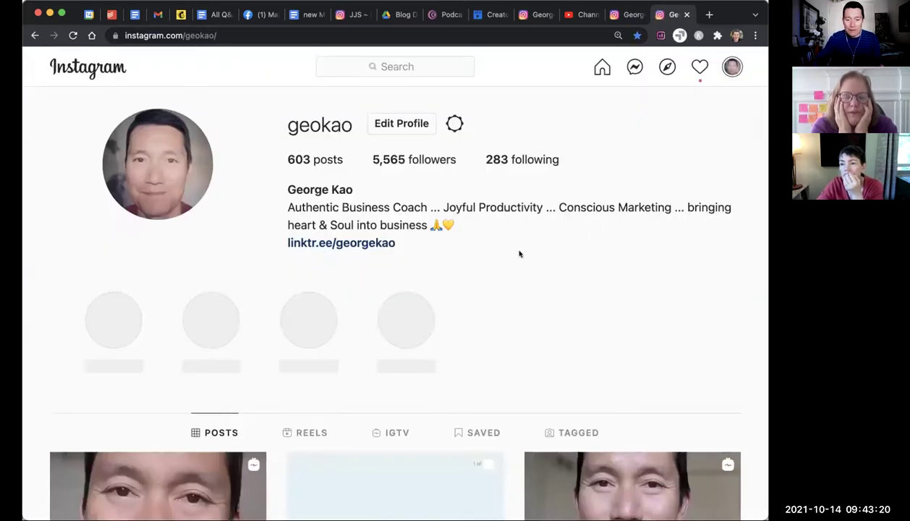
pyautogui.scroll(-1, 482, 272)
pyautogui.scroll(-5, 481, 271)
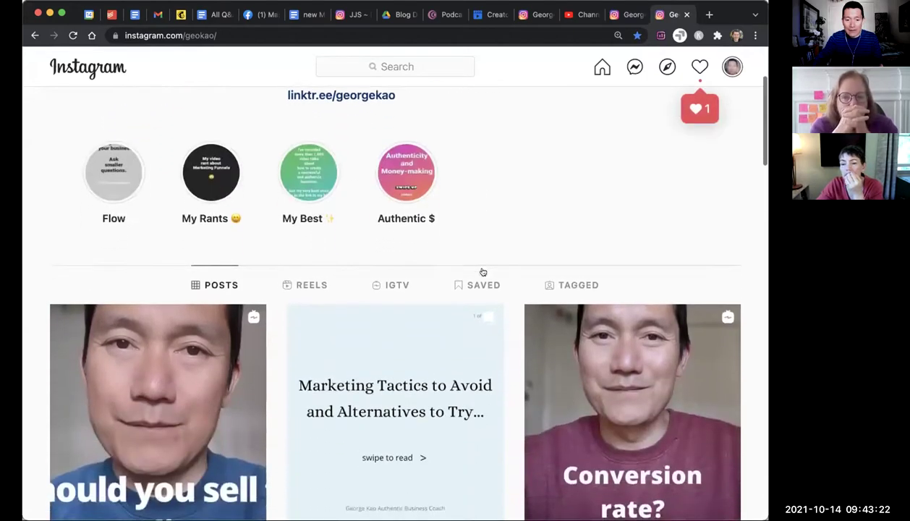
# - Switch the profile to its IGTV tab and scroll through the channel's videos
pyautogui.click(392, 283)
pyautogui.scroll(-3, 633, 204)
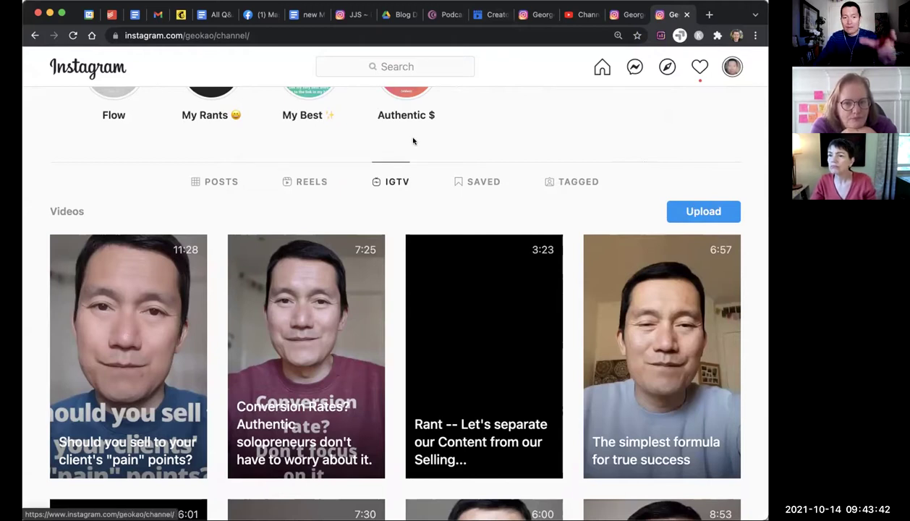
# - Bring up the Add New IGTV Video form and look over its cover, title and captions fields
pyautogui.click(684, 216)
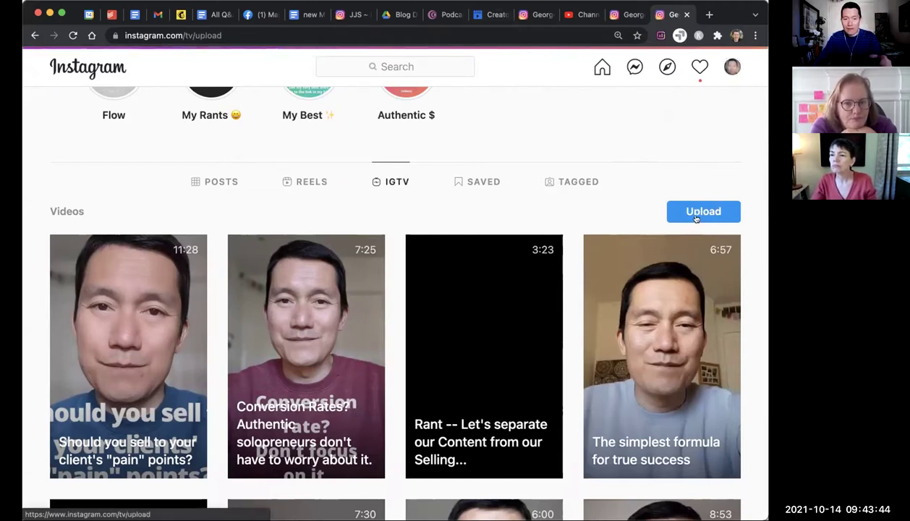
pyautogui.scroll(-2, 424, 204)
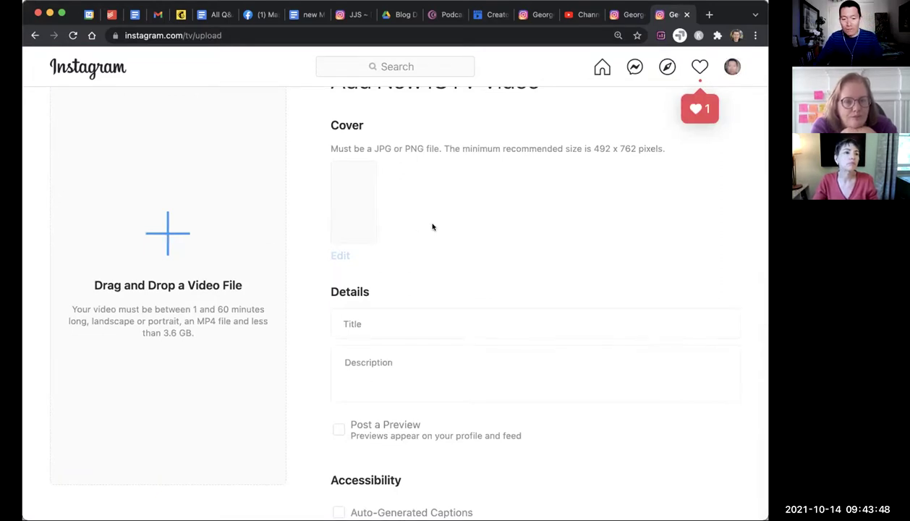
pyautogui.scroll(-3, 432, 226)
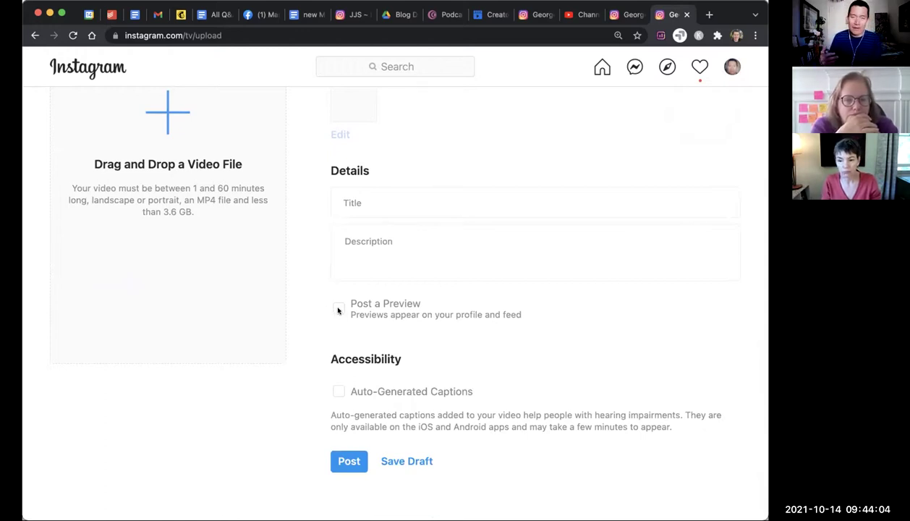
pyautogui.scroll(3, 338, 309)
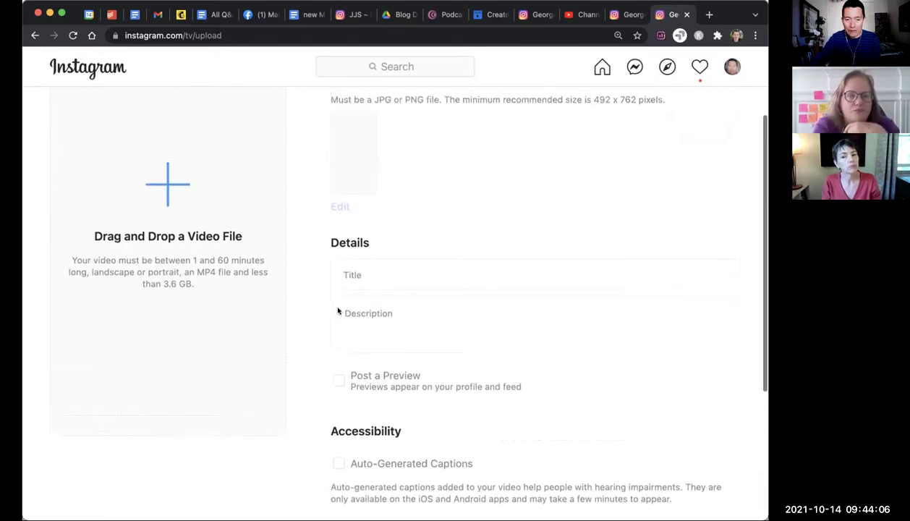
pyautogui.click(347, 300)
pyautogui.click(398, 278)
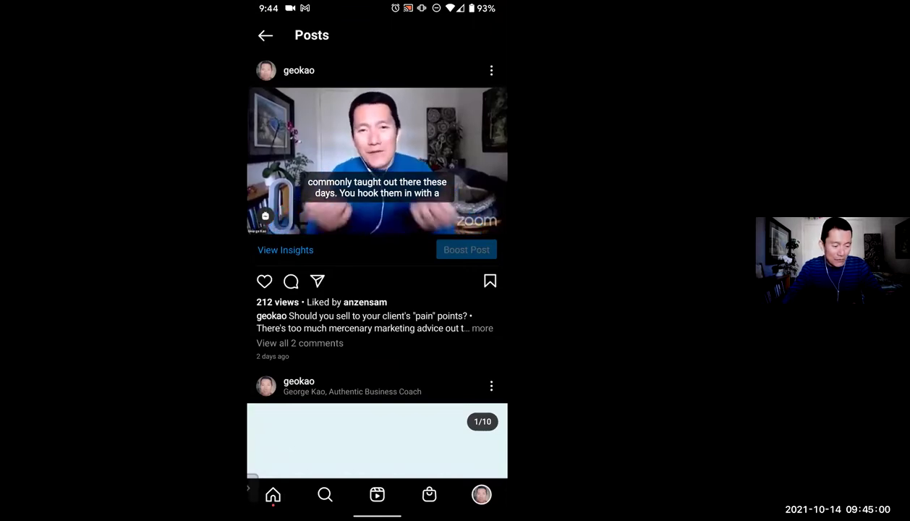
pyautogui.scroll(-5, 377, 246)
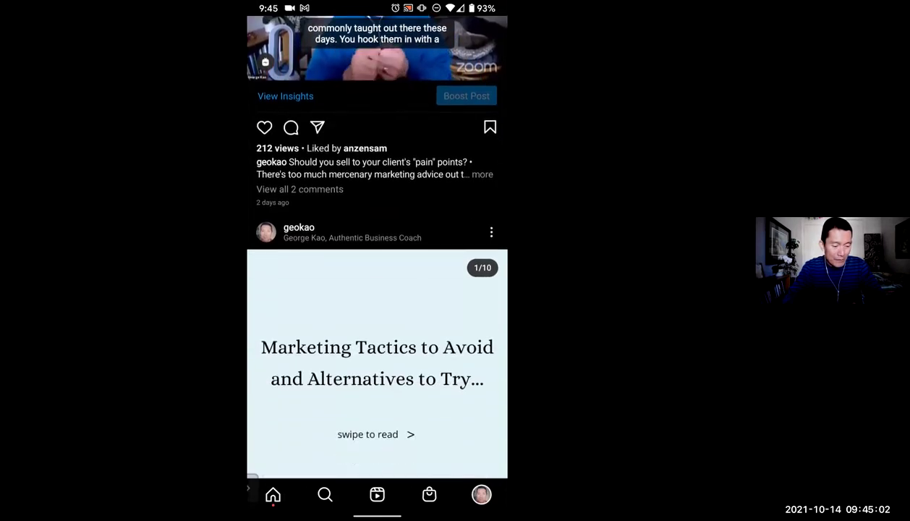
pyautogui.scroll(-6, 377, 246)
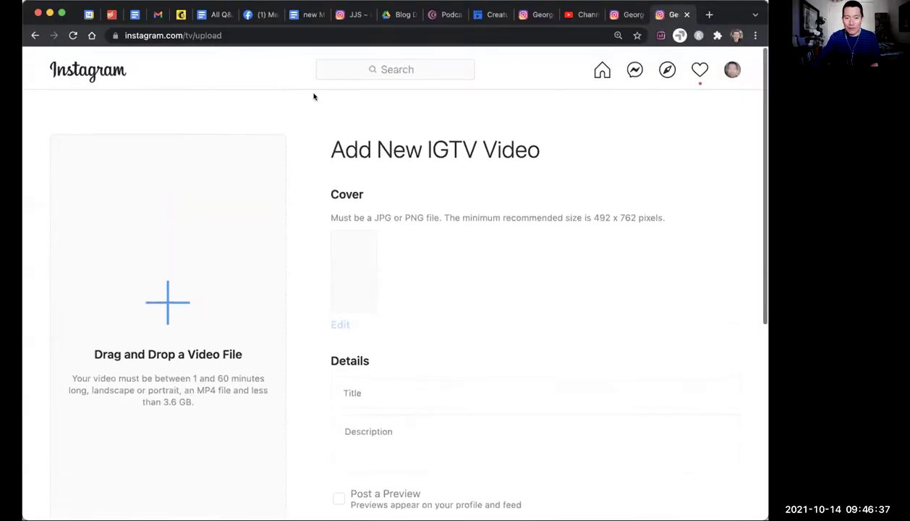
# - Leave the upload form and return to the profile's IGTV videos list
pyautogui.click(33, 35)
pyautogui.scroll(-3, 536, 311)
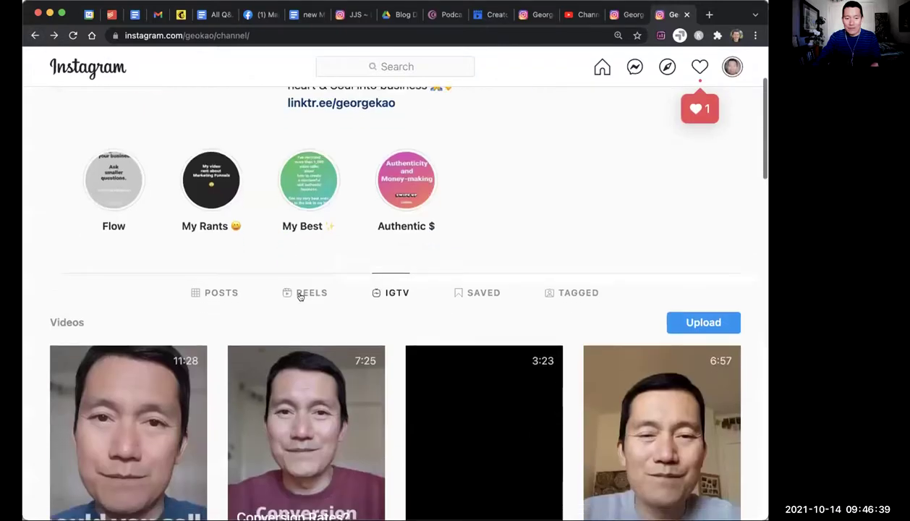
pyautogui.scroll(-1, 418, 234)
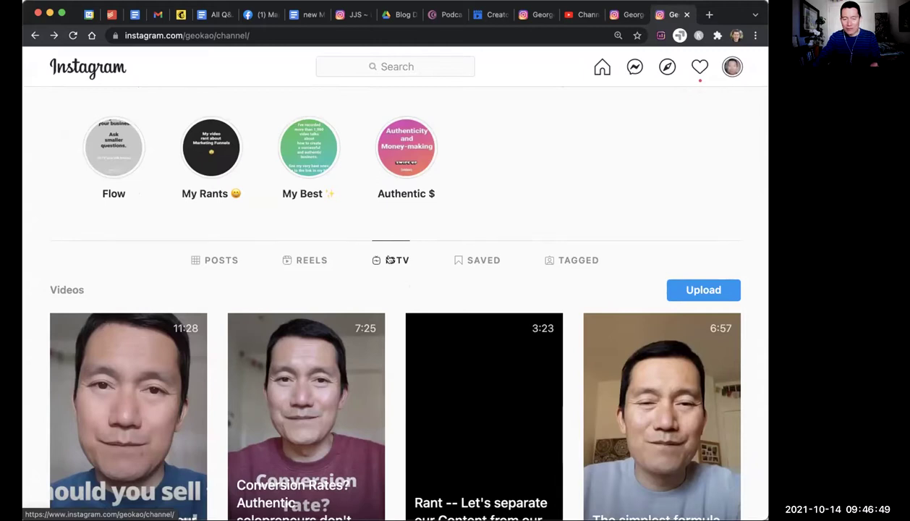
# - View the profile's reels, return to IGTV, then go to the Creator Studio content library
pyautogui.click(312, 260)
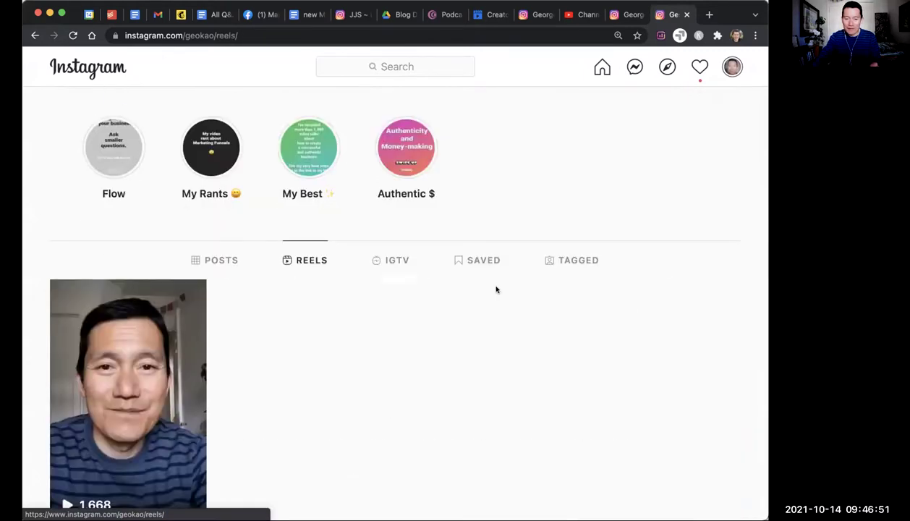
pyautogui.scroll(-1, 496, 289)
pyautogui.scroll(-3, 485, 309)
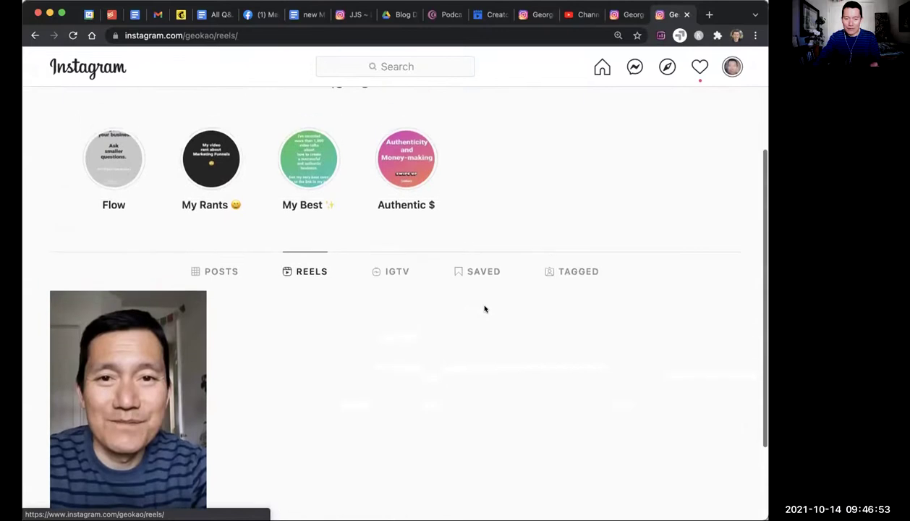
pyautogui.click(381, 271)
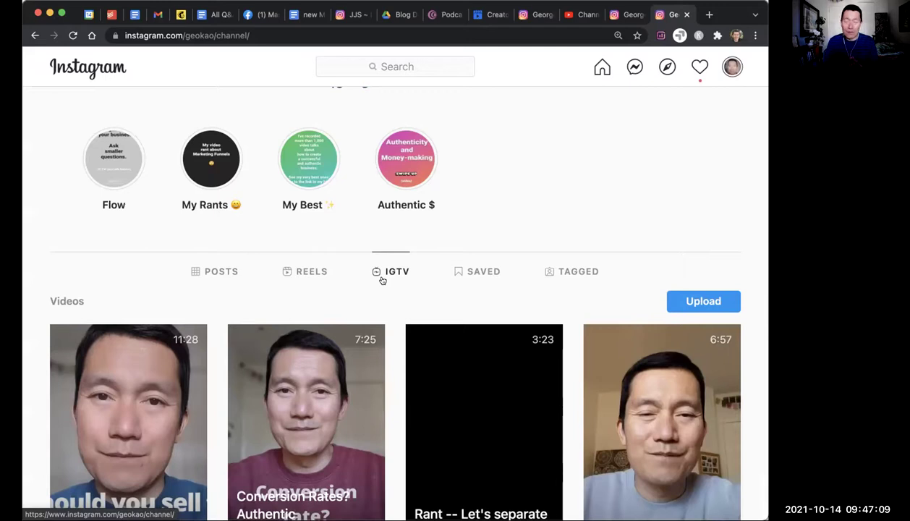
pyautogui.click(484, 15)
# - Start a new IGTV post from Creator Studio's Create Post menu
pyautogui.click(120, 108)
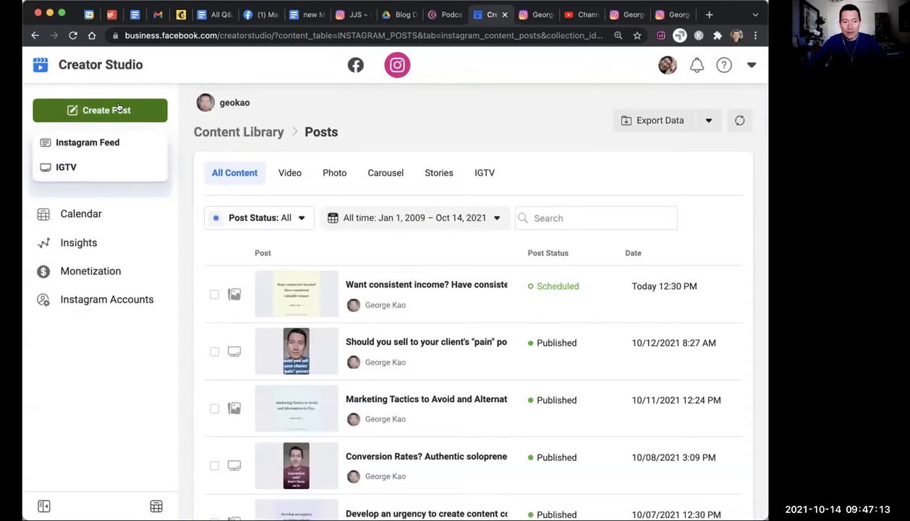
pyautogui.click(84, 168)
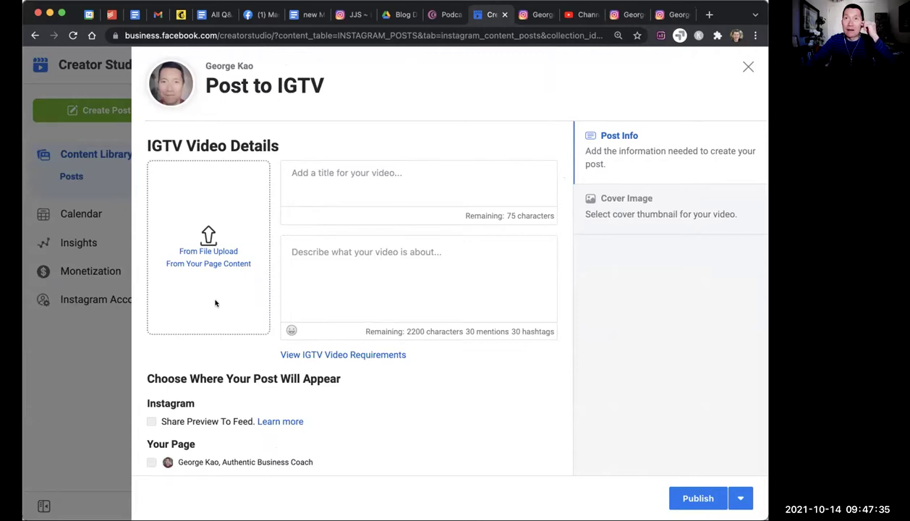
# - Reopen the Add New IGTV Video form, go back to the IGTV list, then view the profile's reels
pyautogui.click(664, 15)
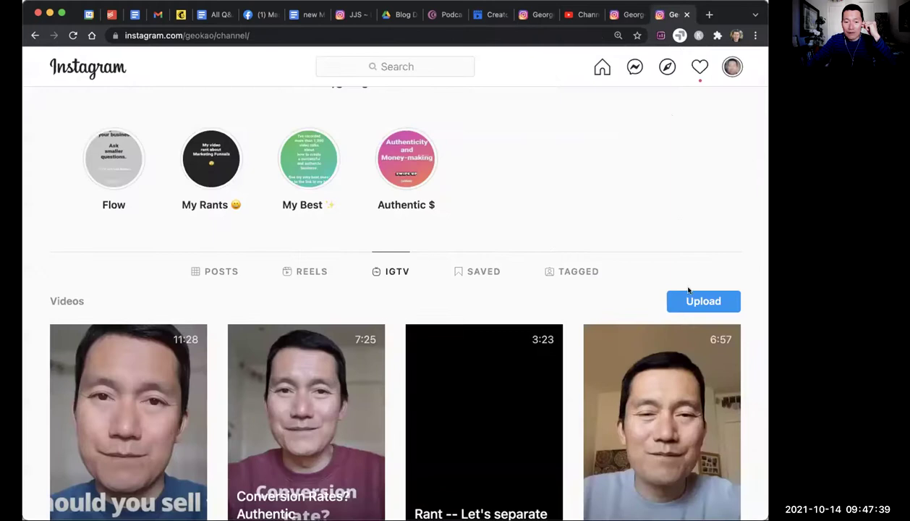
pyautogui.click(690, 306)
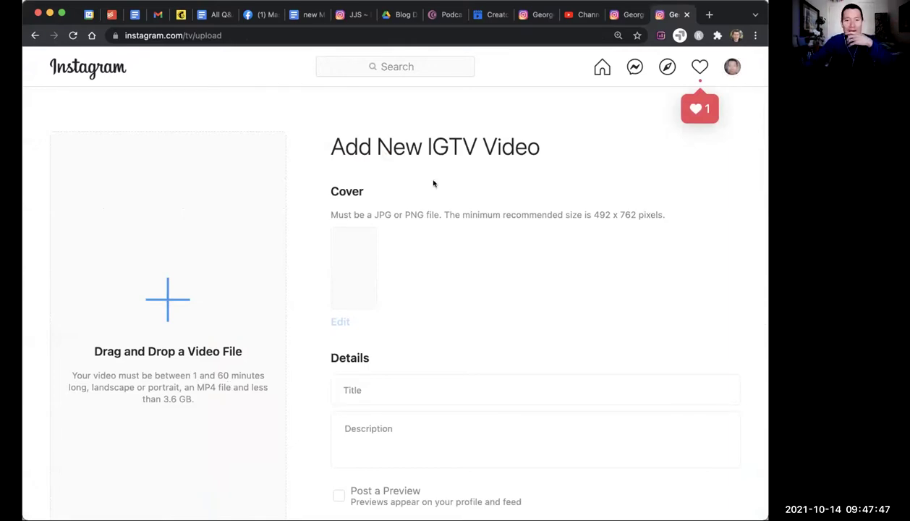
pyautogui.click(627, 15)
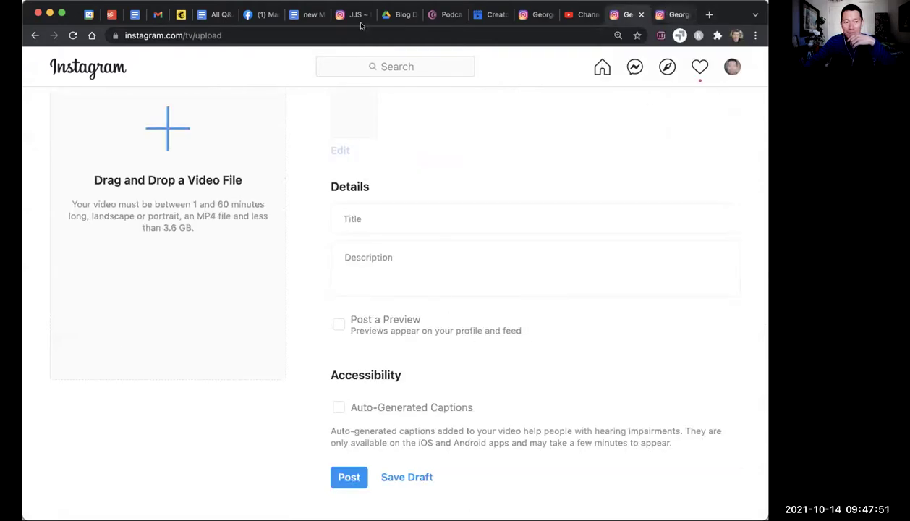
pyautogui.click(673, 7)
pyautogui.click(34, 34)
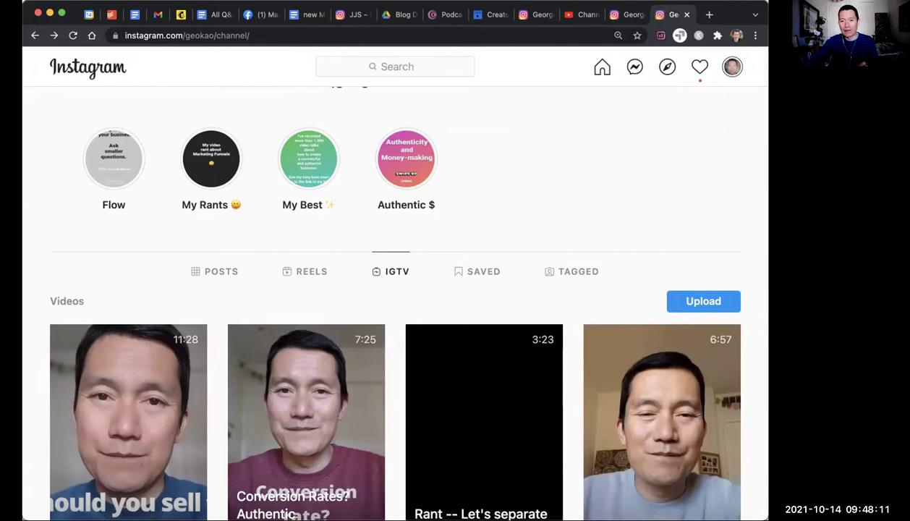
pyautogui.click(298, 273)
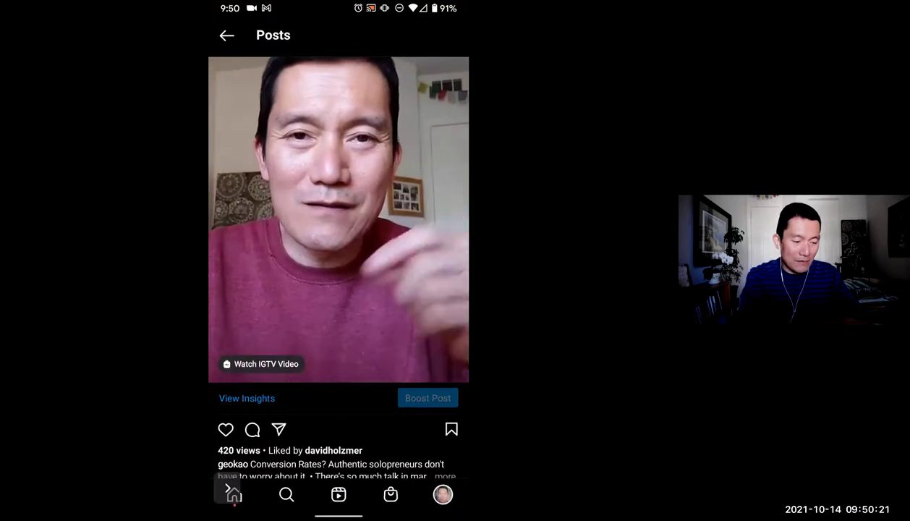
# - Return from the 'Conversion Rates?' video post to the app's home feed
pyautogui.click(233, 495)
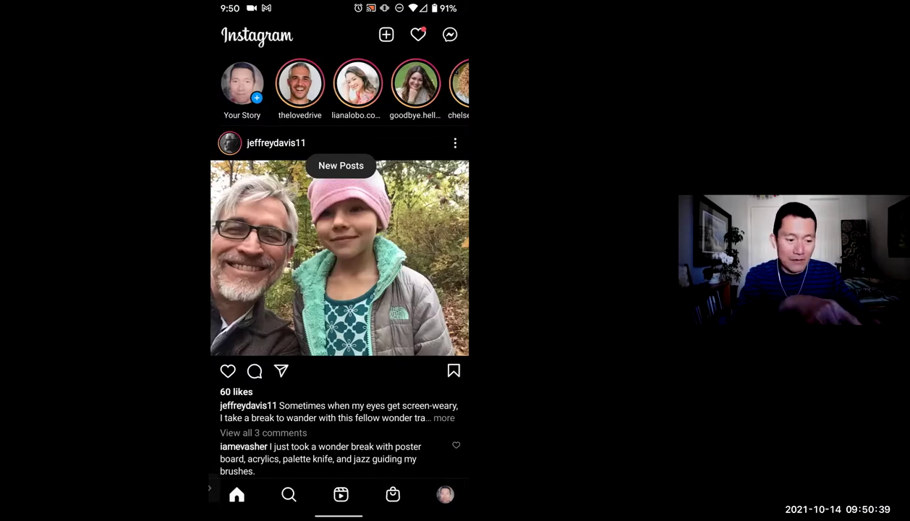
# - Create a new post, scroll the Gallery grid, and select the 7:26 selfie video
pyautogui.click(384, 34)
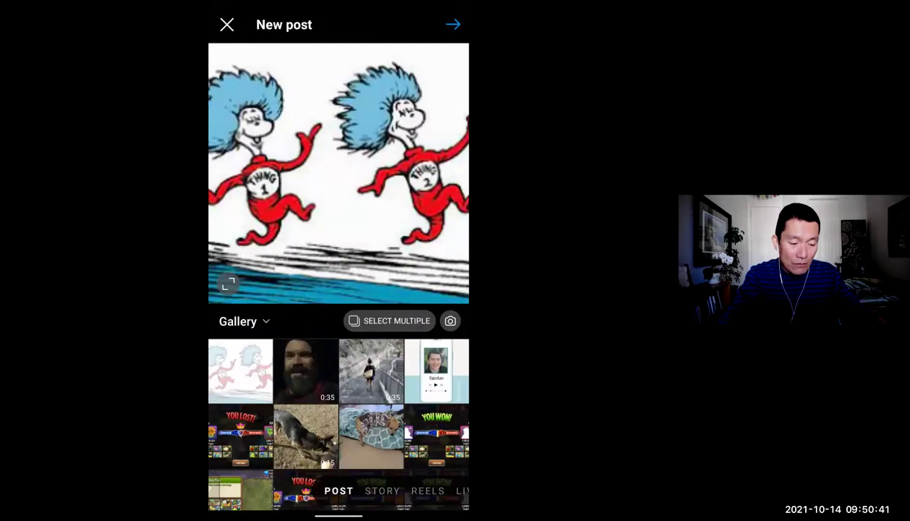
pyautogui.moveTo(362, 406); pyautogui.dragTo(405, 405)
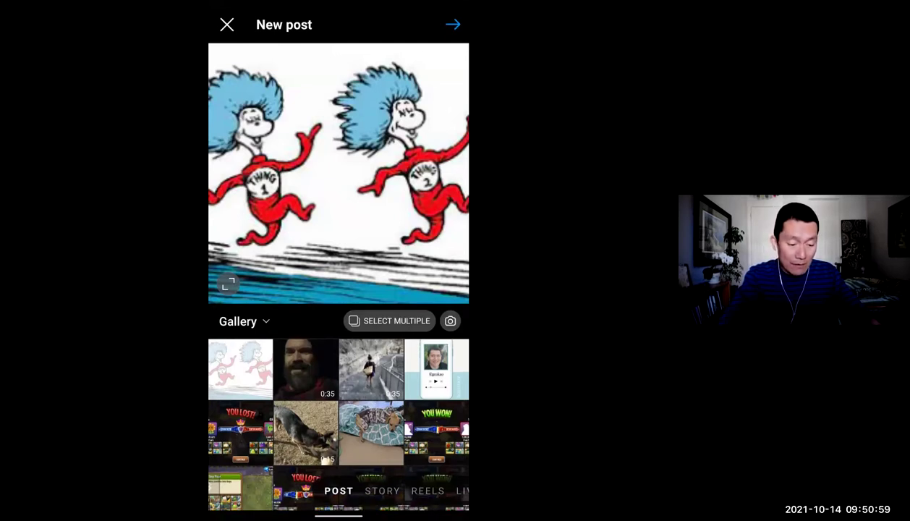
pyautogui.scroll(-5, 338, 425)
pyautogui.scroll(-5, 339, 390)
pyautogui.scroll(-2, 339, 290)
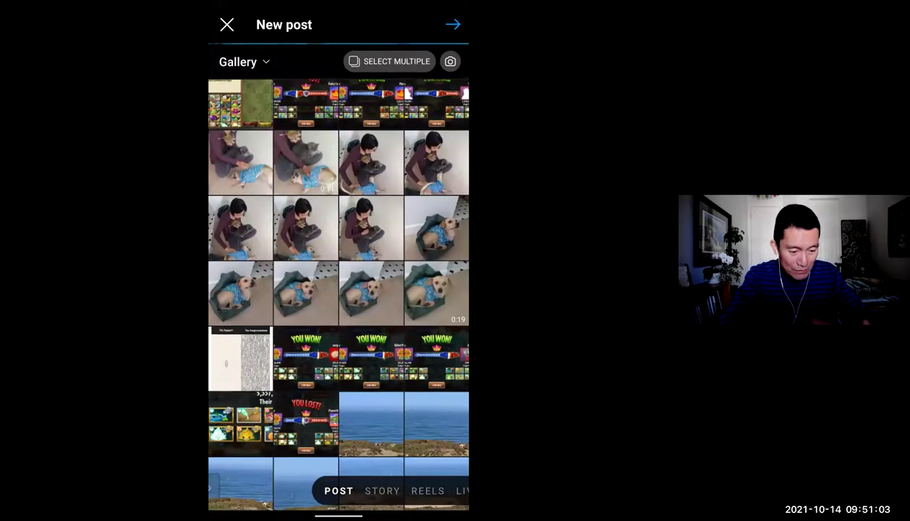
pyautogui.scroll(-4, 338, 289)
pyautogui.scroll(-4, 339, 290)
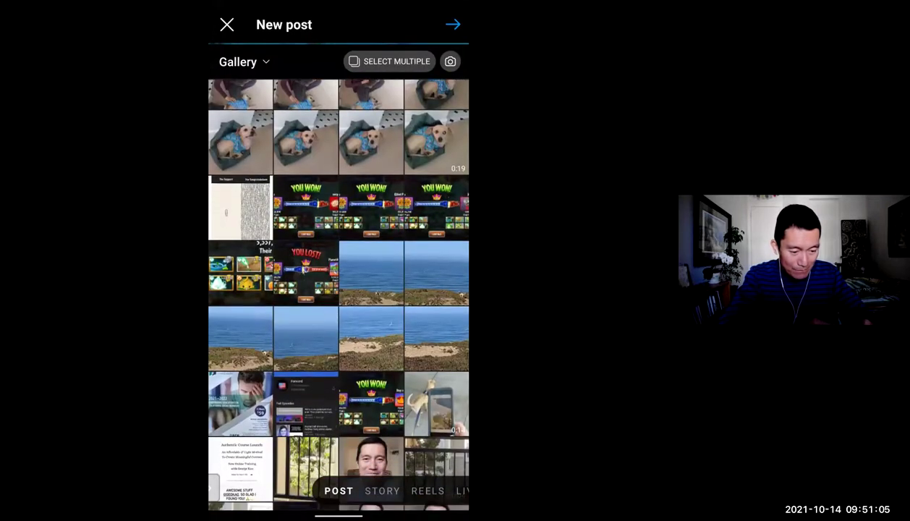
pyautogui.click(241, 470)
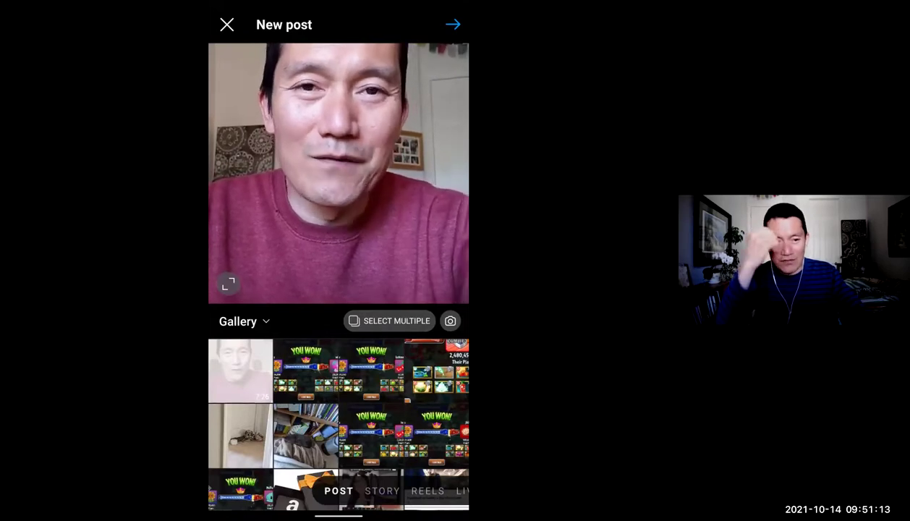
# - Fit the whole selfie video, set the third thumbnail frame as its cover, and continue to details
pyautogui.click(228, 284)
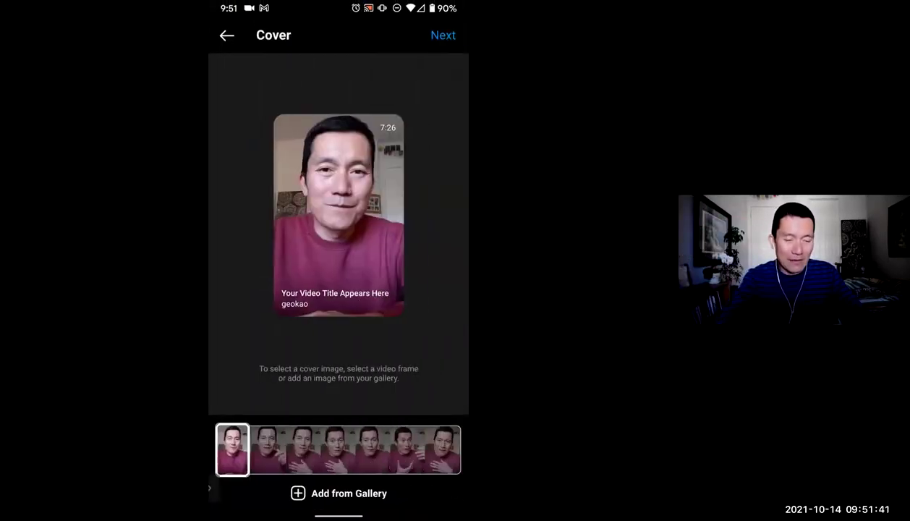
pyautogui.moveTo(233, 449); pyautogui.dragTo(291, 449)
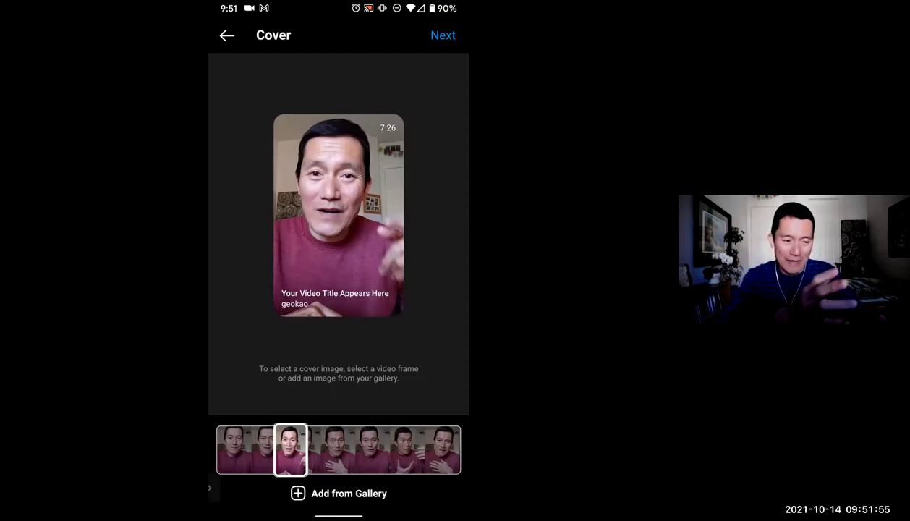
pyautogui.click(443, 35)
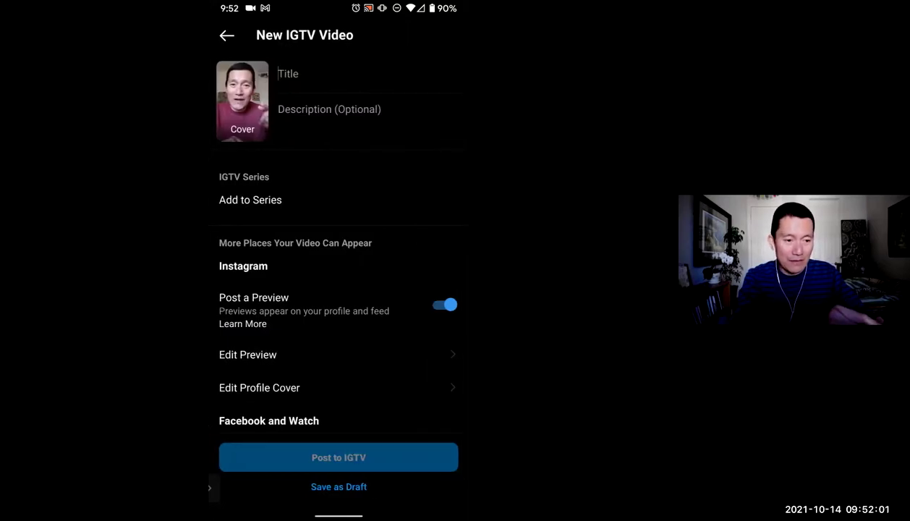
# - Enter the title 'gzbvhz' and description 'bbzghz', then start a new description line
pyautogui.click(288, 73)
pyautogui.write('gzbvhz')
pyautogui.press('Tab')
pyautogui.write('bbzghz')
pyautogui.press('Return')
pyautogui.press('Return')
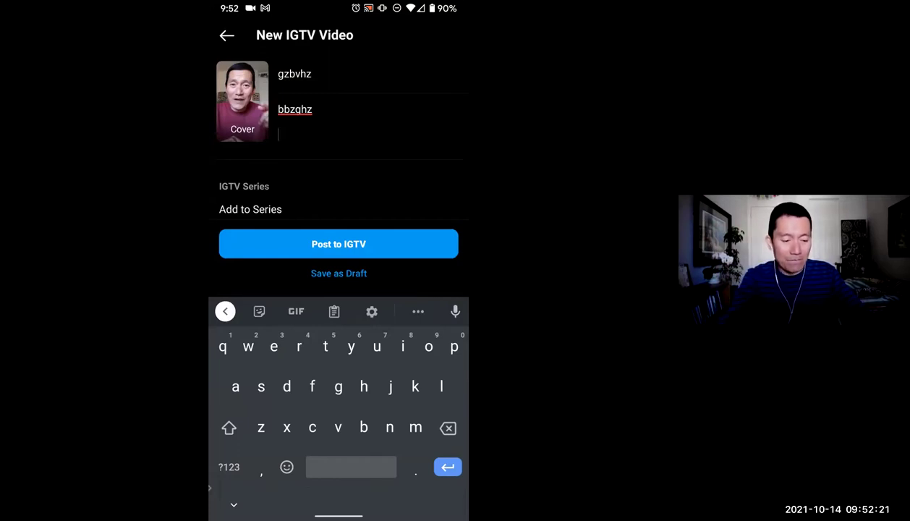
pyautogui.write('www')
pyautogui.click(338, 312)
pyautogui.press('BackSpace')
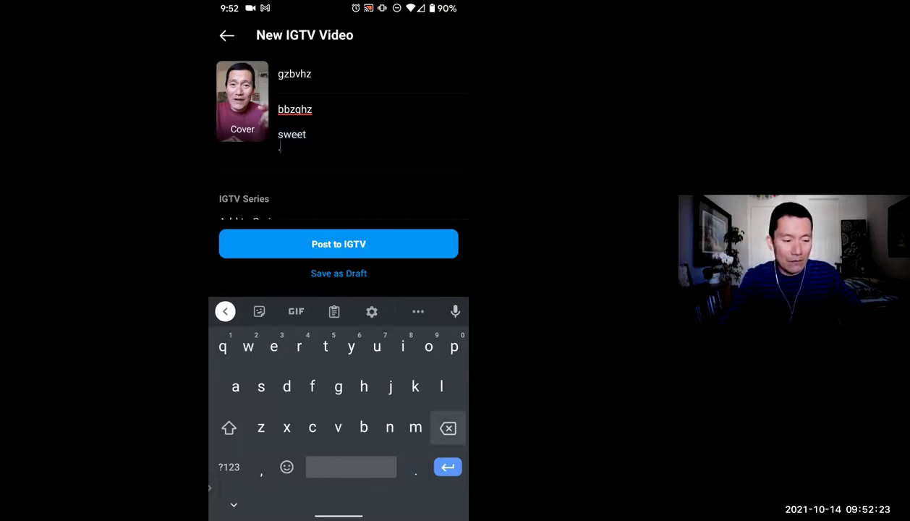
pyautogui.press('BackSpace')
pyautogui.press('BackSpace')
pyautogui.press('BackSpace')
pyautogui.press('BackSpace')
pyautogui.press('BackSpace')
pyautogui.write('wss')
pyautogui.click(338, 312)
pyautogui.press('BackSpace')
pyautogui.press('BackSpace')
pyautogui.write('ww')
pyautogui.press('BackSpace')
pyautogui.press('BackSpace')
pyautogui.press('BackSpace')
pyautogui.write('http')
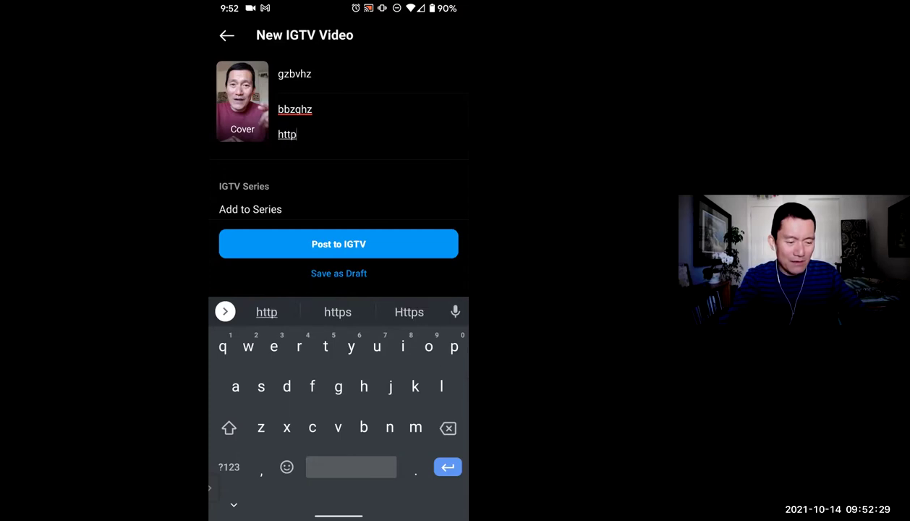
pyautogui.write('s://')
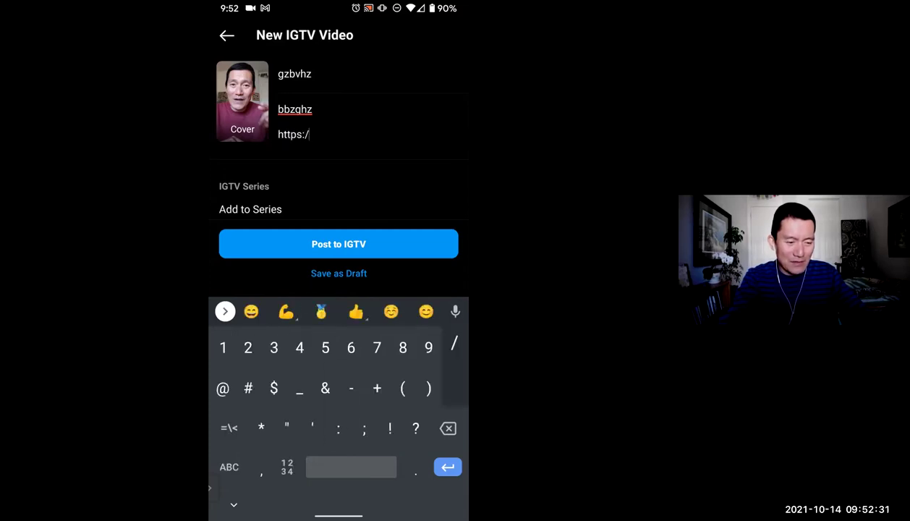
pyautogui.click(228, 467)
pyautogui.write('georgekao.com')
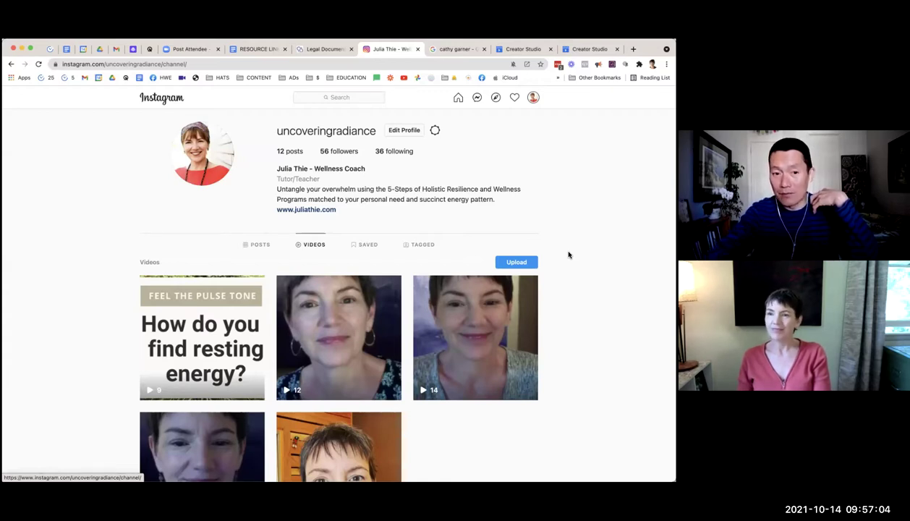
# - Upload the 16:55 'Discover Holistic Resilience' video as a new IGTV video with auto-generated captions on
pyautogui.click(528, 262)
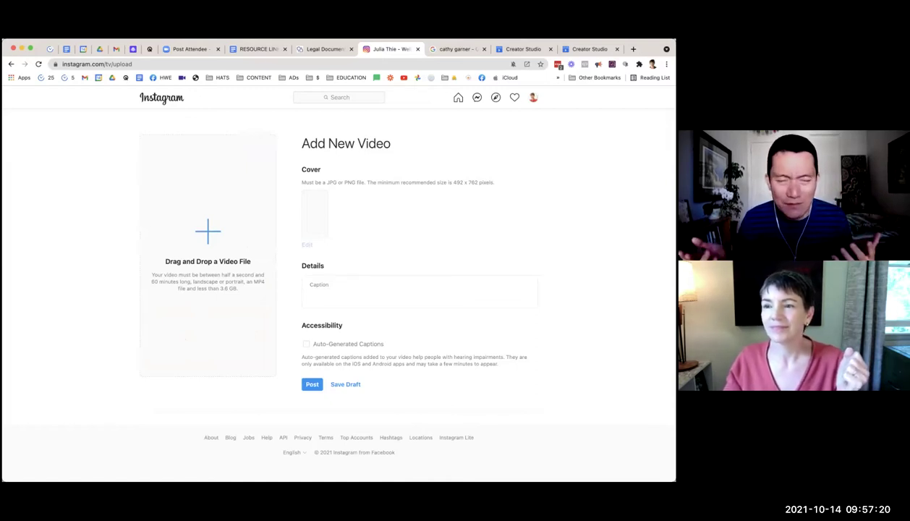
pyautogui.moveTo(531, 139); pyautogui.dragTo(226, 230)
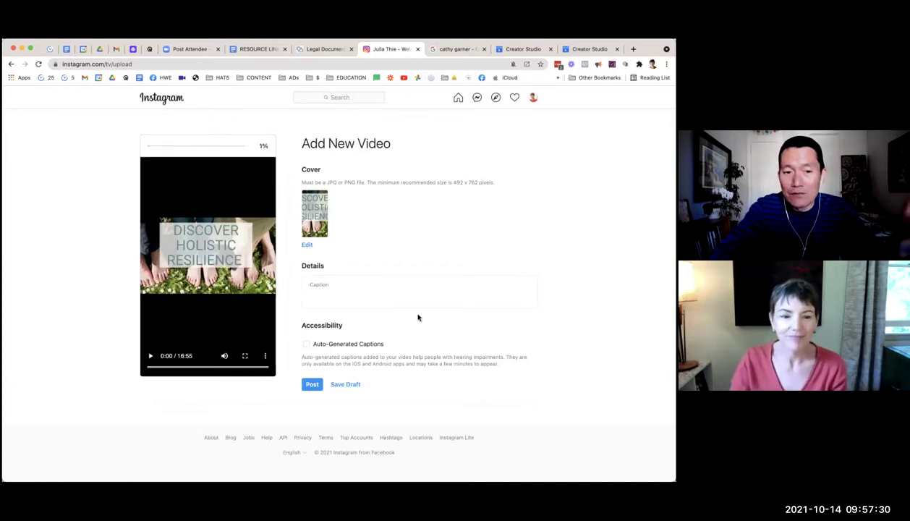
pyautogui.click(307, 346)
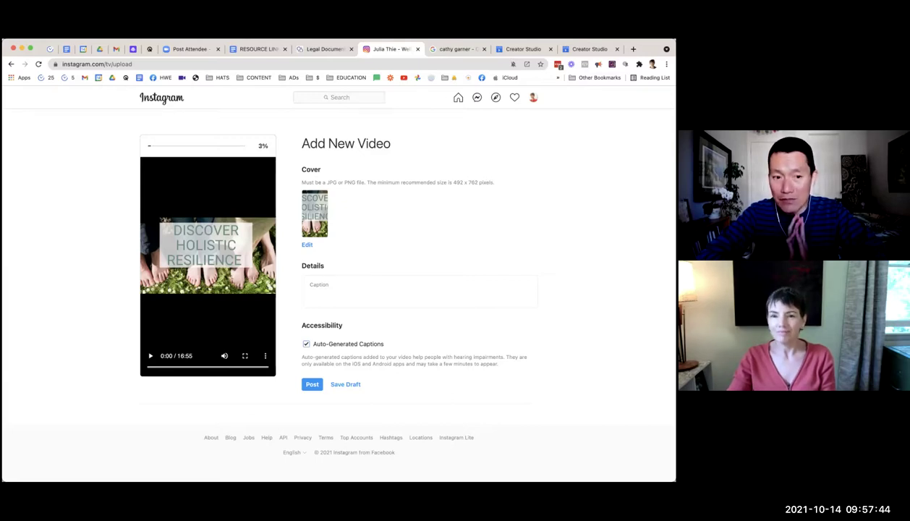
pyautogui.click(534, 98)
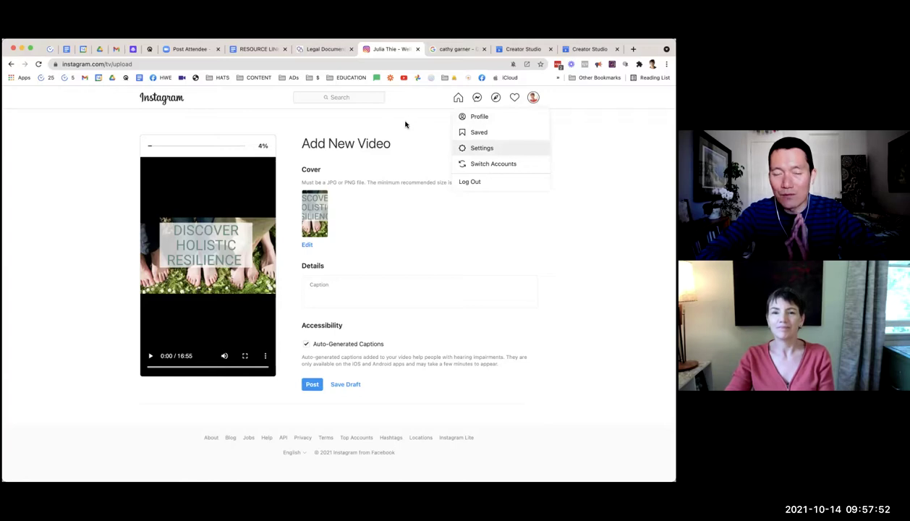
# - Show the Professional Account settings page with the Tutor/Teacher category displayed on the profile
pyautogui.click(492, 148)
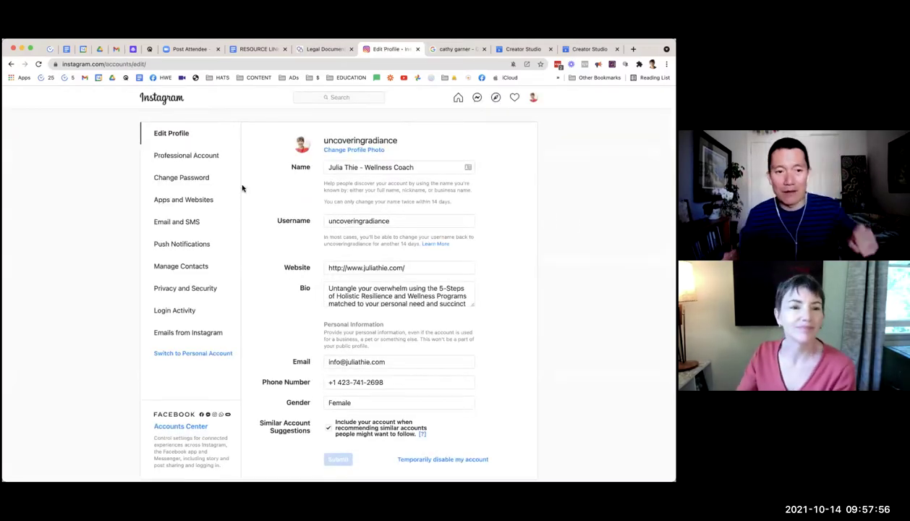
pyautogui.click(210, 157)
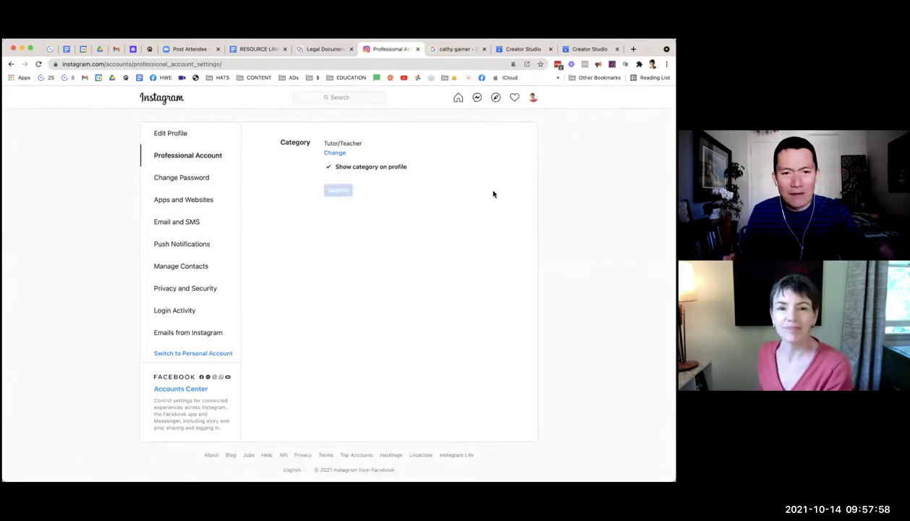